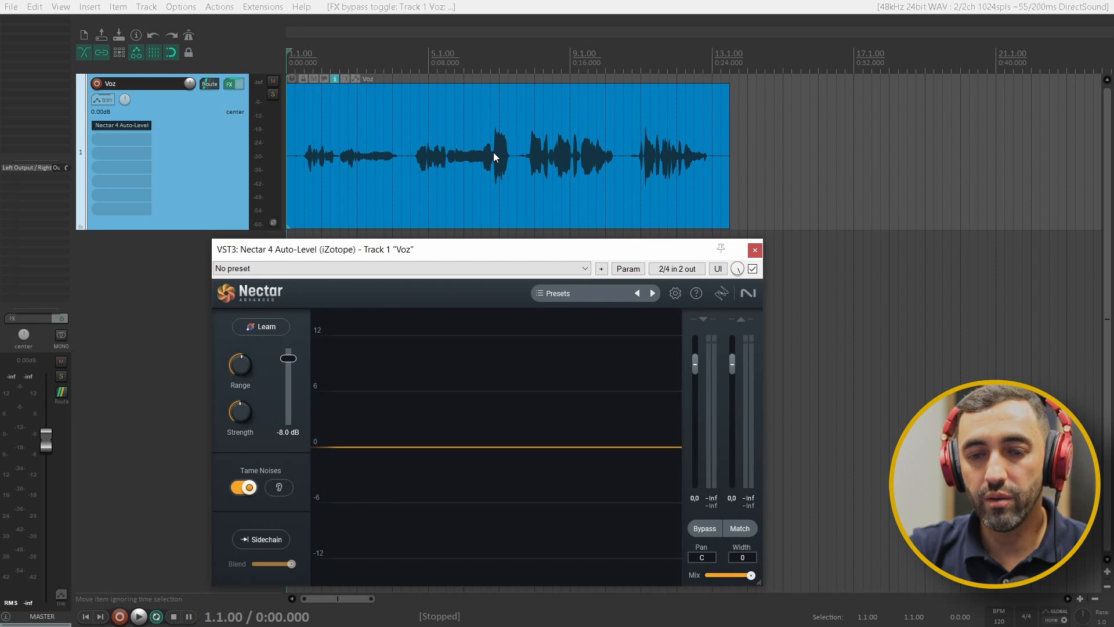
# Step: Bypass Nectar 4 Auto-Level, listen to the unprocessed Voz track from the start, and re-enable the plug-in
pyautogui.click(751, 269)
pyautogui.click(211, 149)
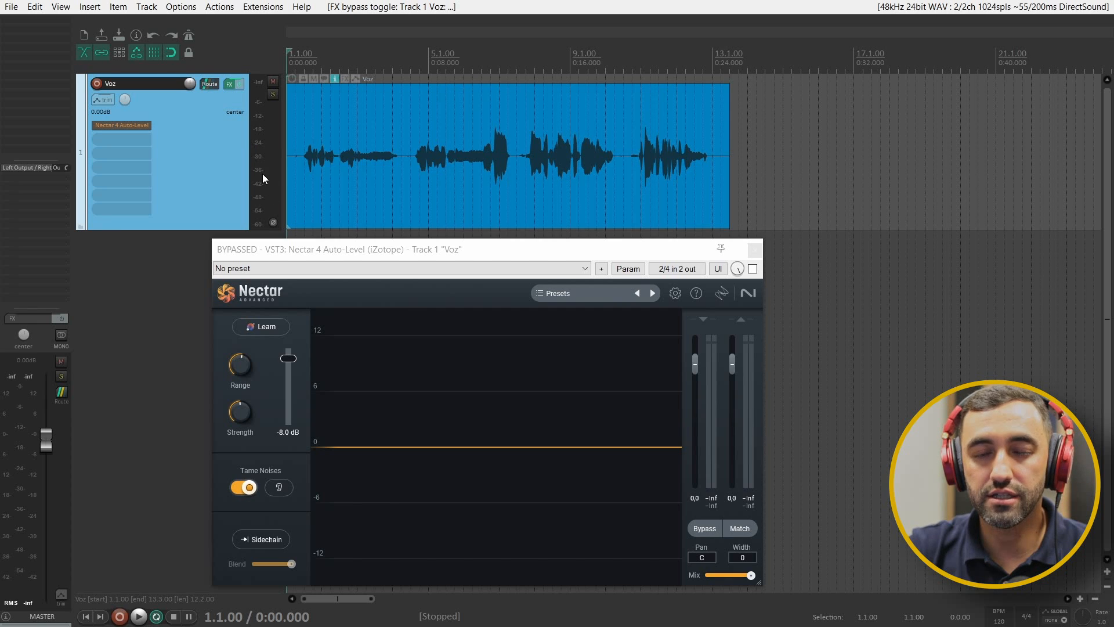
pyautogui.press('space')
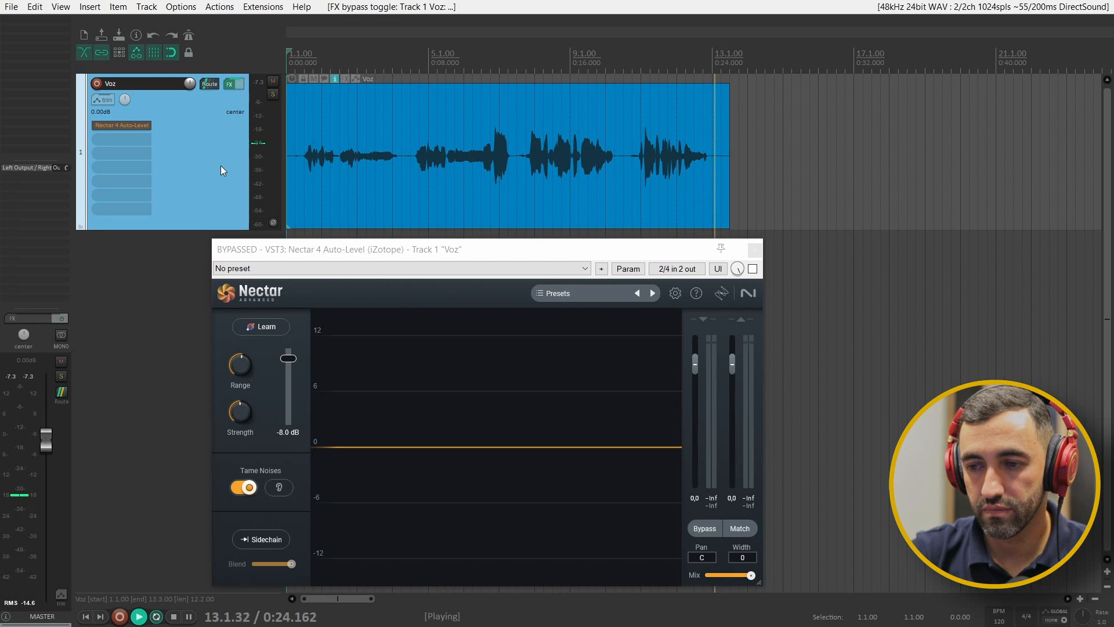
pyautogui.press('space')
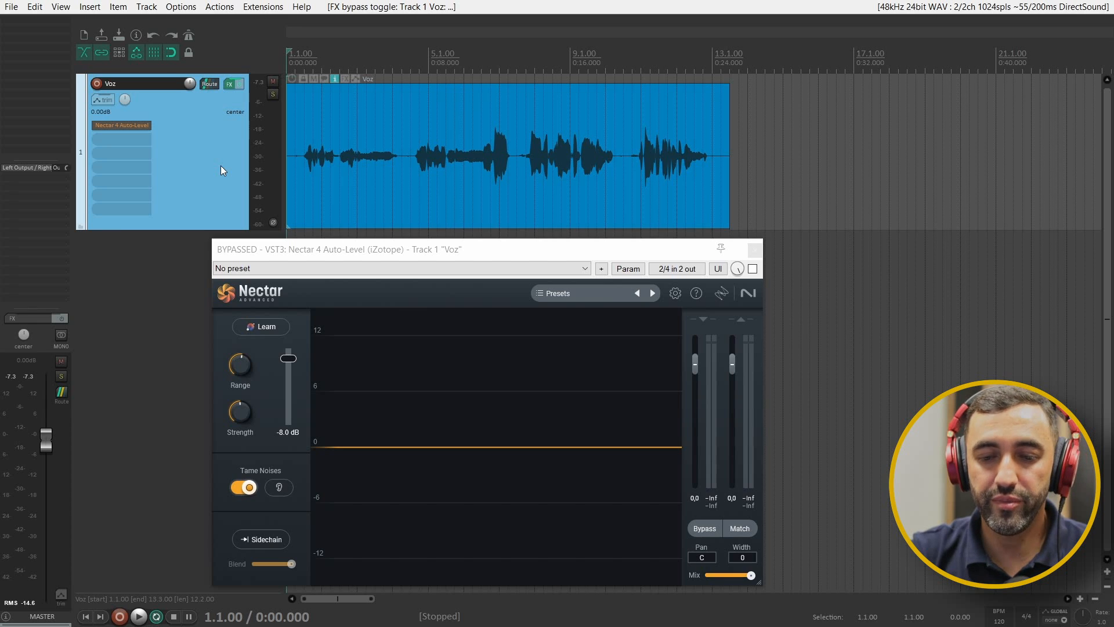
pyautogui.click(284, 252)
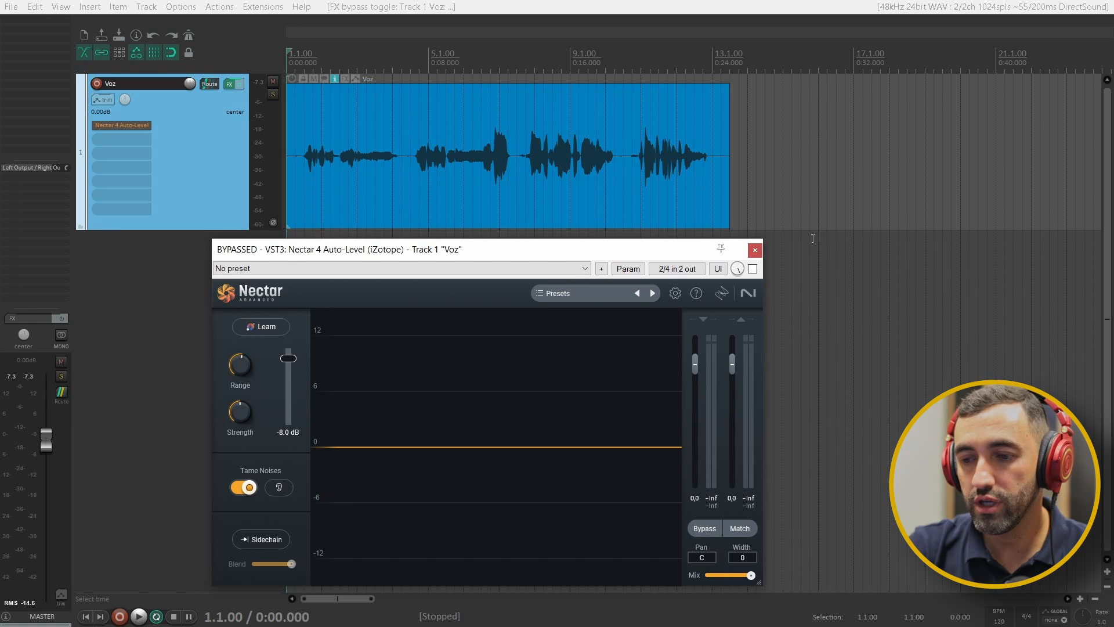
pyautogui.click(752, 268)
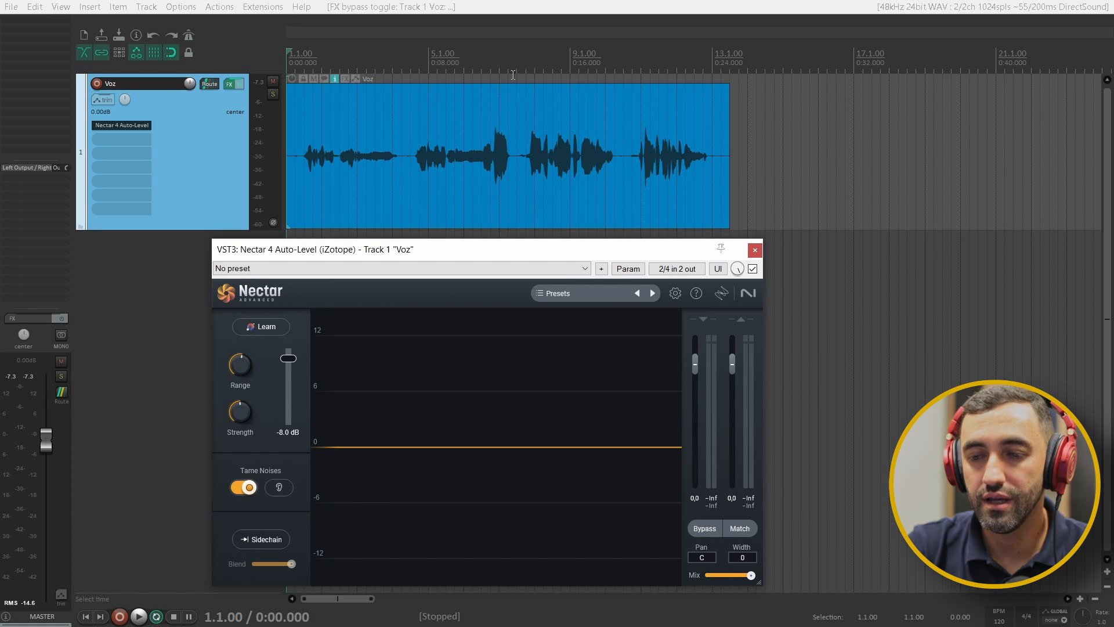
# Step: Learn Auto-Level's target level by playing the Voz section from 7.3.00 to 10.3.00, and clear the time selection
pyautogui.moveTo(517, 82); pyautogui.dragTo(623, 93)
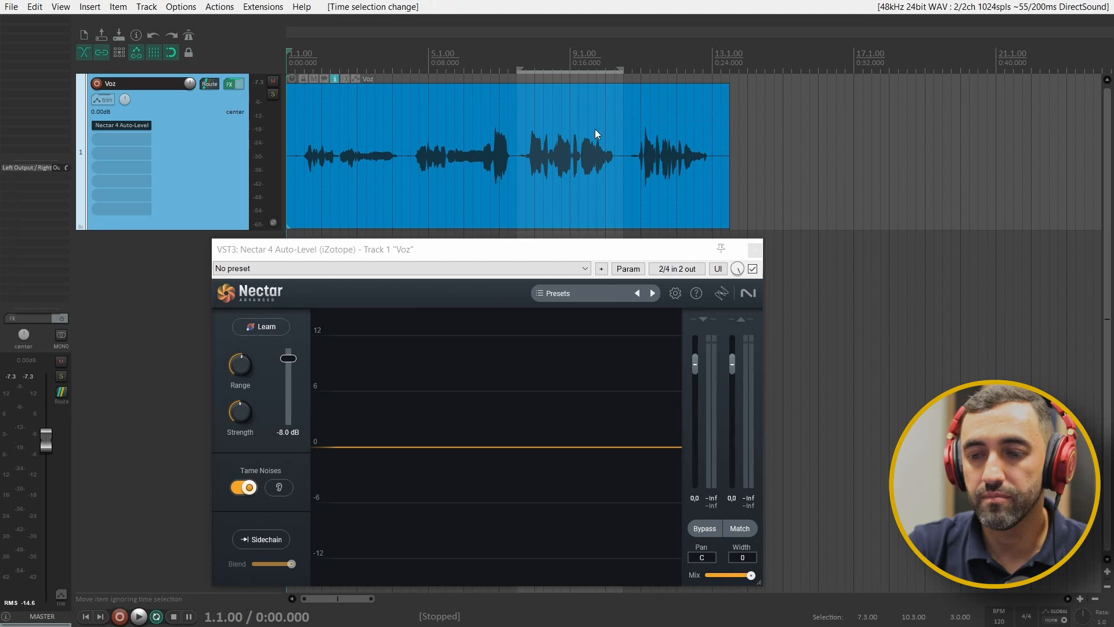
pyautogui.click(517, 77)
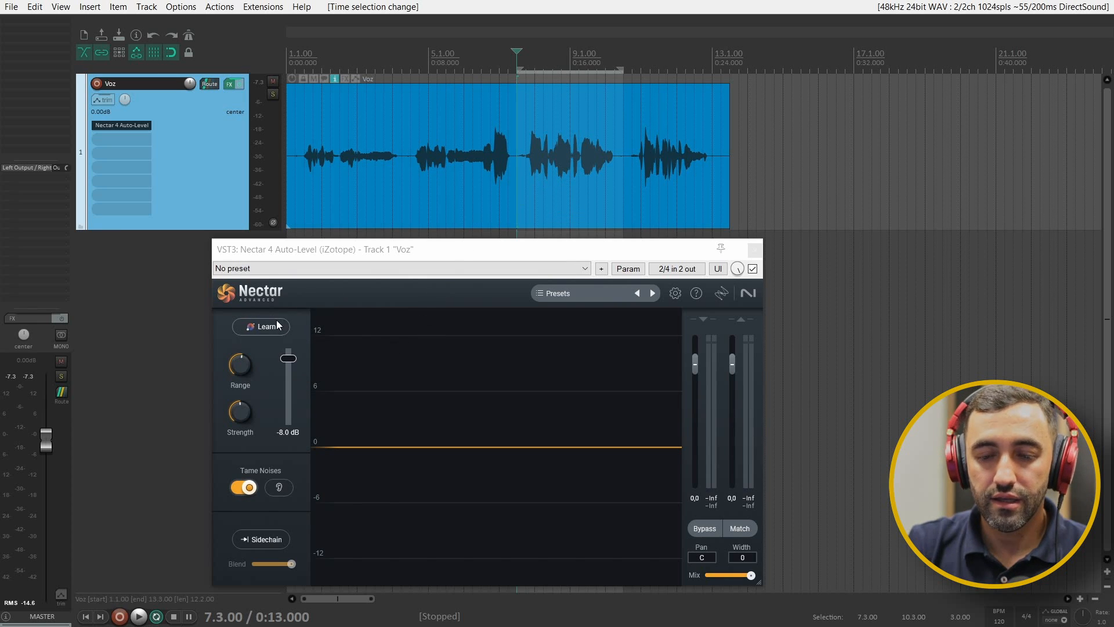
pyautogui.press('space')
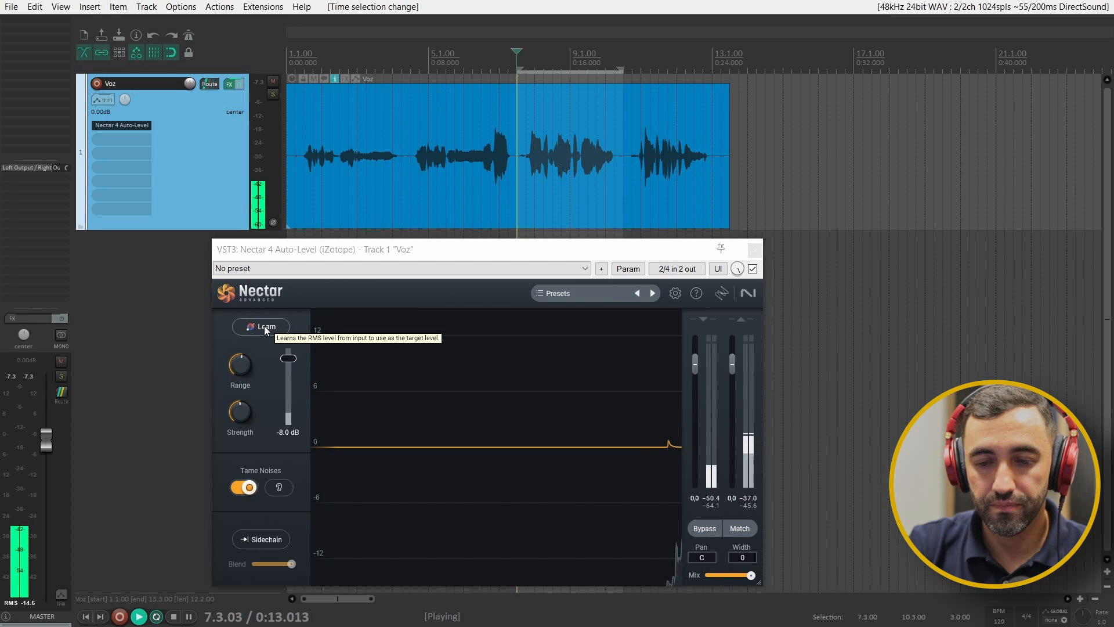
pyautogui.click(264, 325)
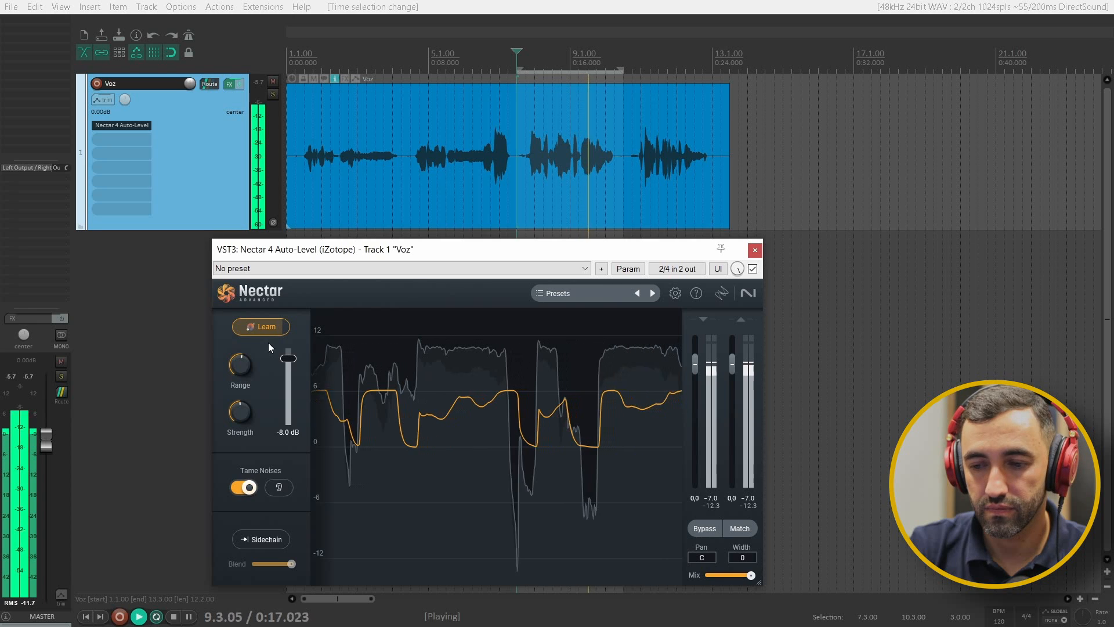
pyautogui.press('space')
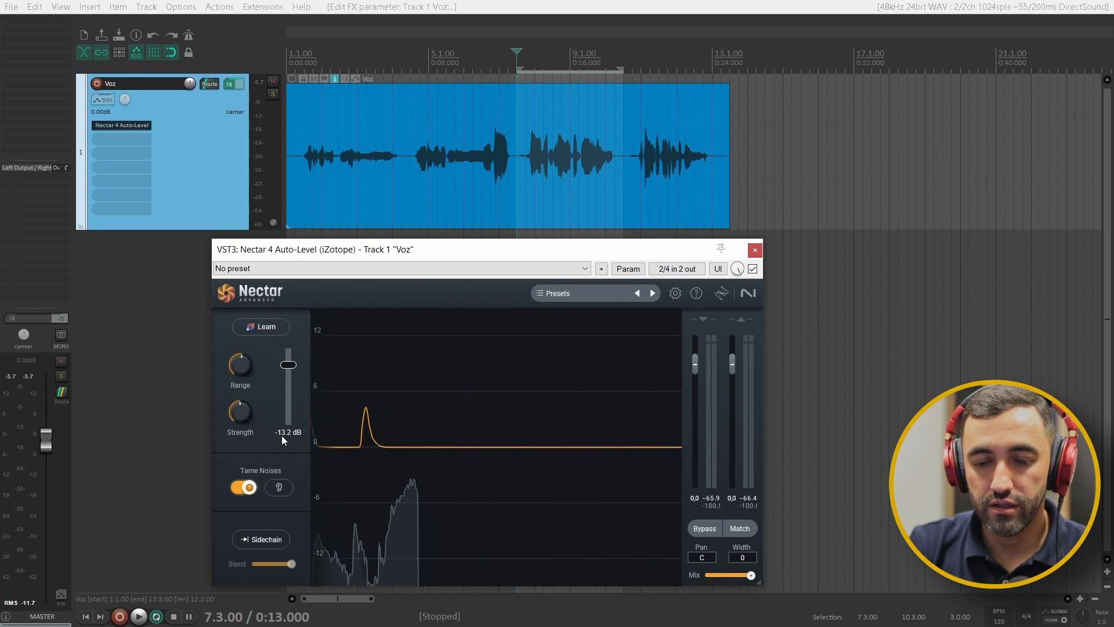
pyautogui.click(227, 186)
pyautogui.press('Escape')
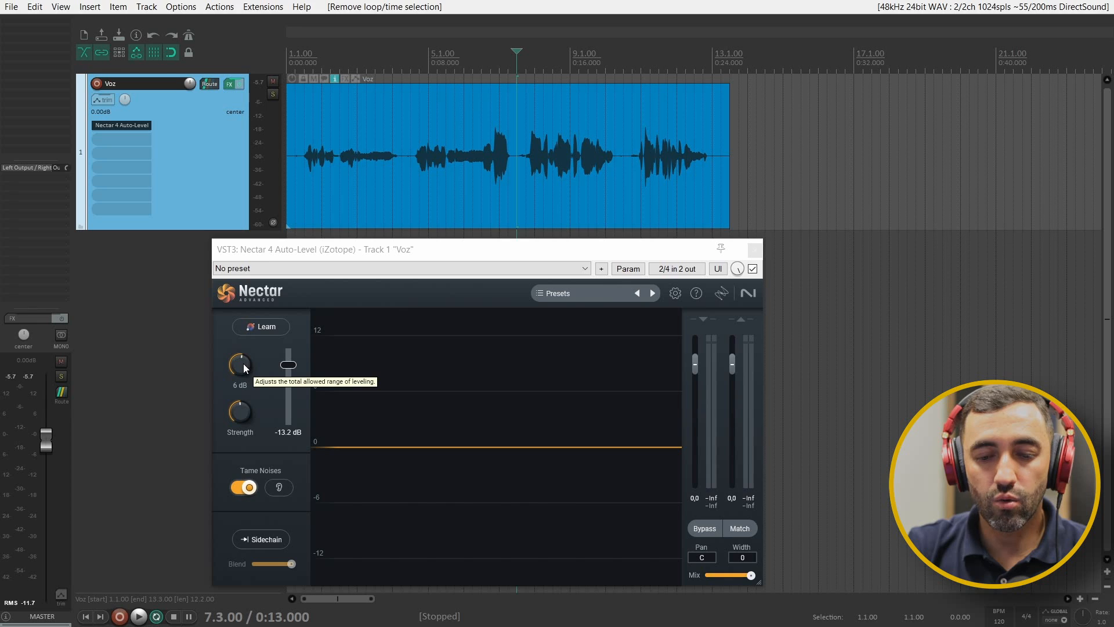
# Step: Try Auto-Level's Range at its maximum and at 2 dB, and return it to 6 dB
pyautogui.moveTo(242, 363); pyautogui.dragTo(240, 304)
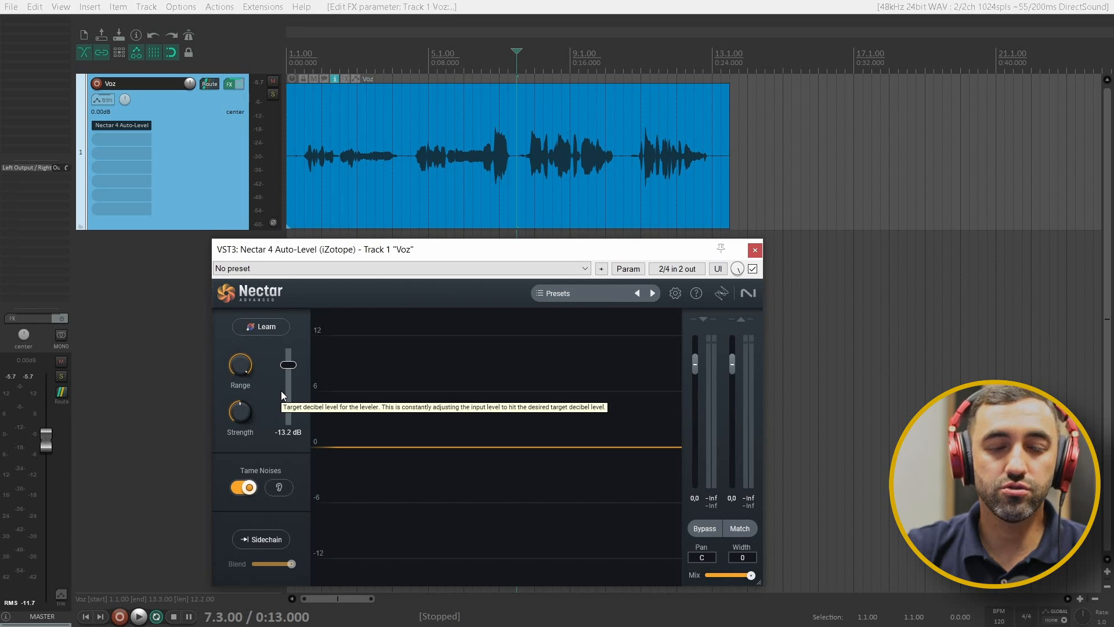
pyautogui.moveTo(241, 366); pyautogui.dragTo(242, 405)
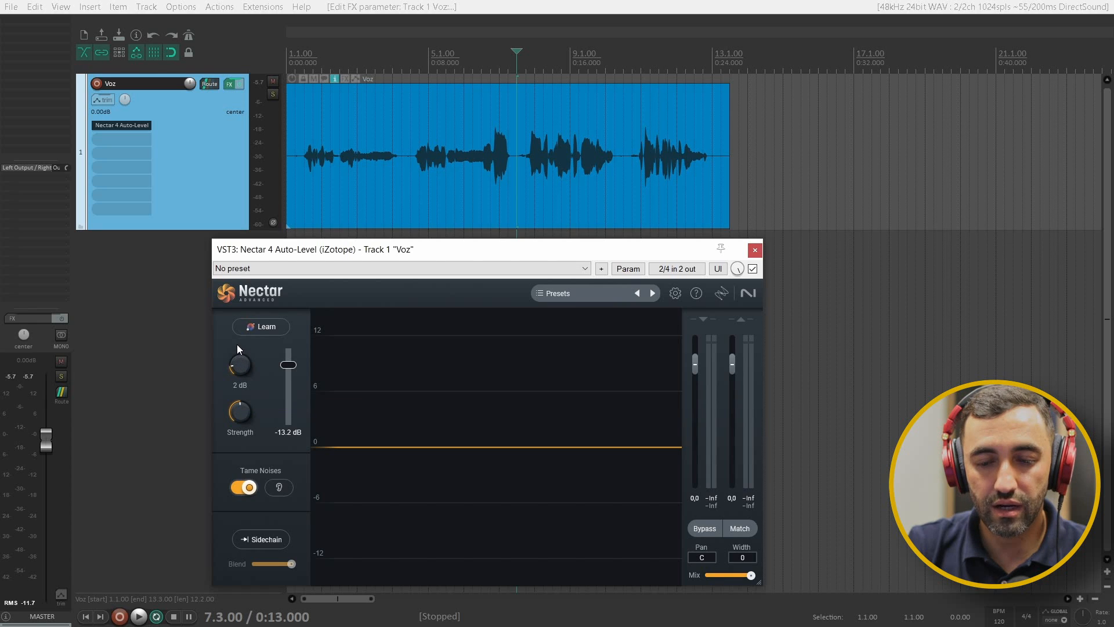
pyautogui.moveTo(235, 336); pyautogui.dragTo(234, 304)
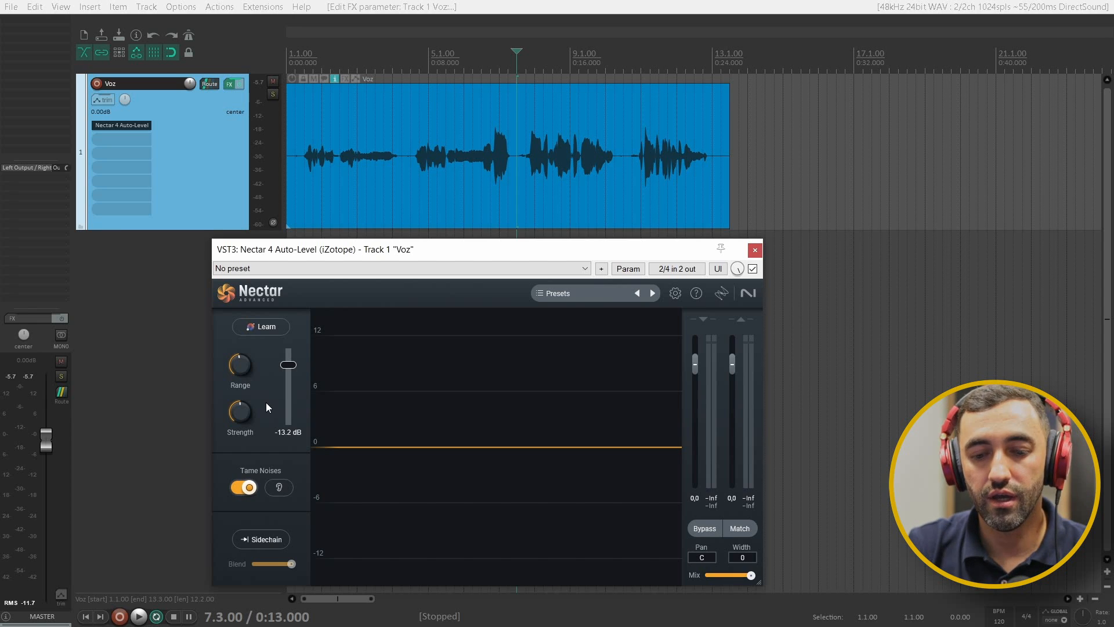
# Step: Try Auto-Level's Strength at its maximum and at 0, return it to 48, and keep Mix at full
pyautogui.moveTo(246, 413); pyautogui.dragTo(245, 388)
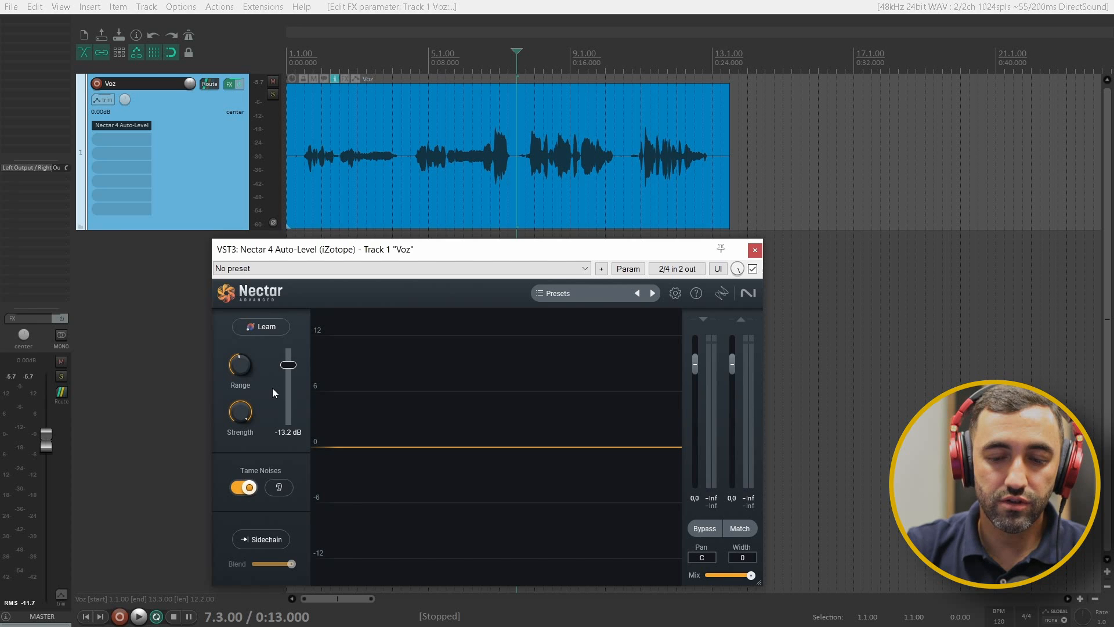
pyautogui.moveTo(241, 417); pyautogui.dragTo(236, 426)
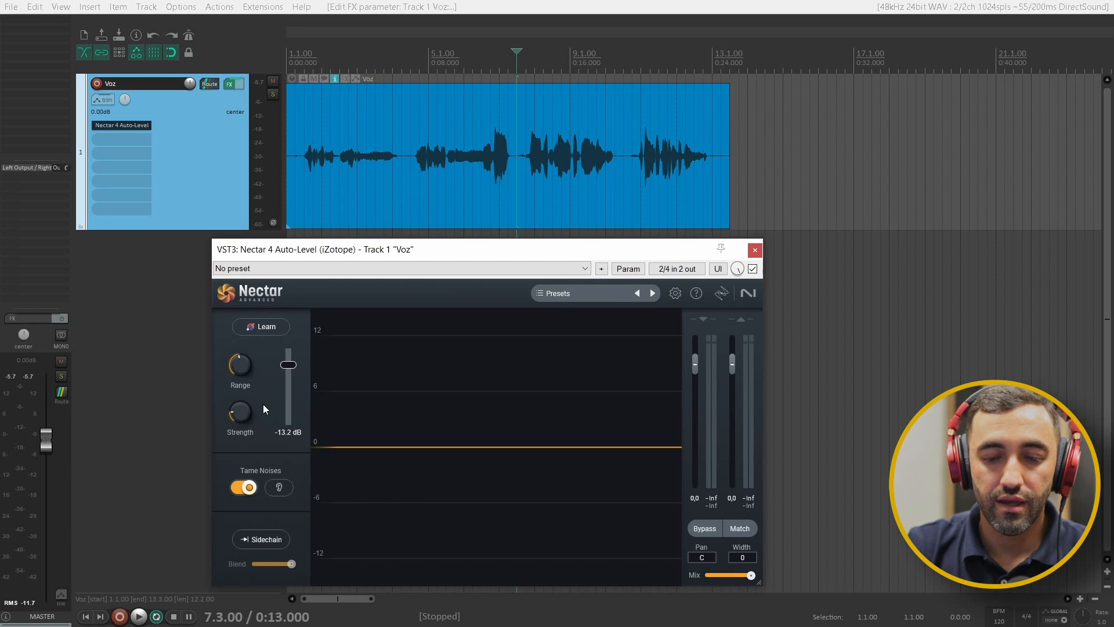
pyautogui.moveTo(246, 412); pyautogui.dragTo(247, 477)
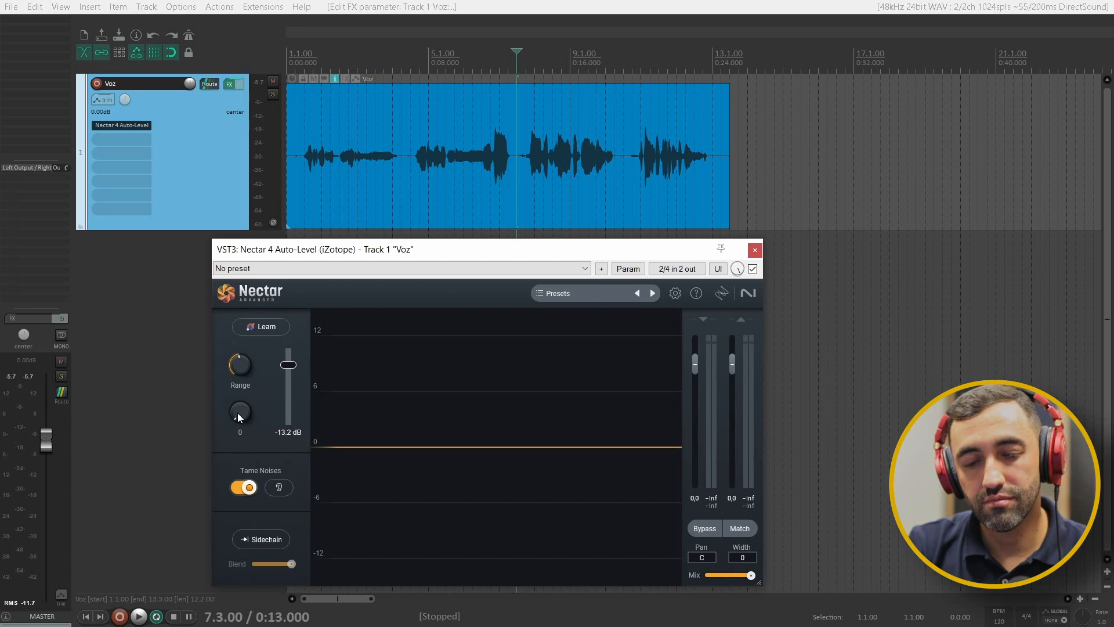
pyautogui.moveTo(238, 412); pyautogui.dragTo(225, 368)
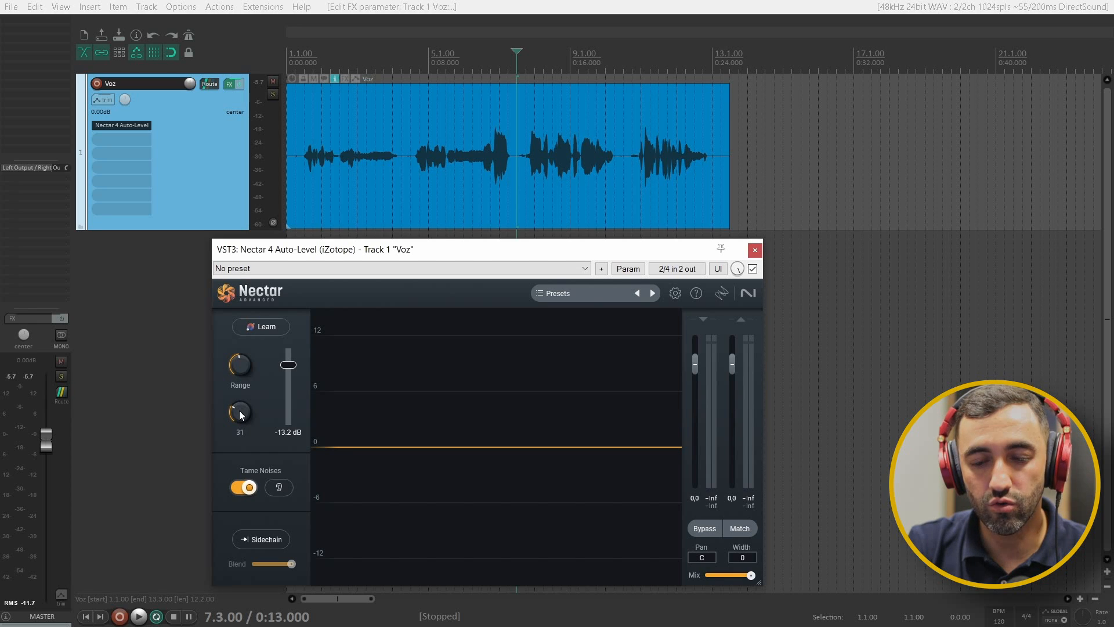
pyautogui.moveTo(241, 409); pyautogui.dragTo(238, 402)
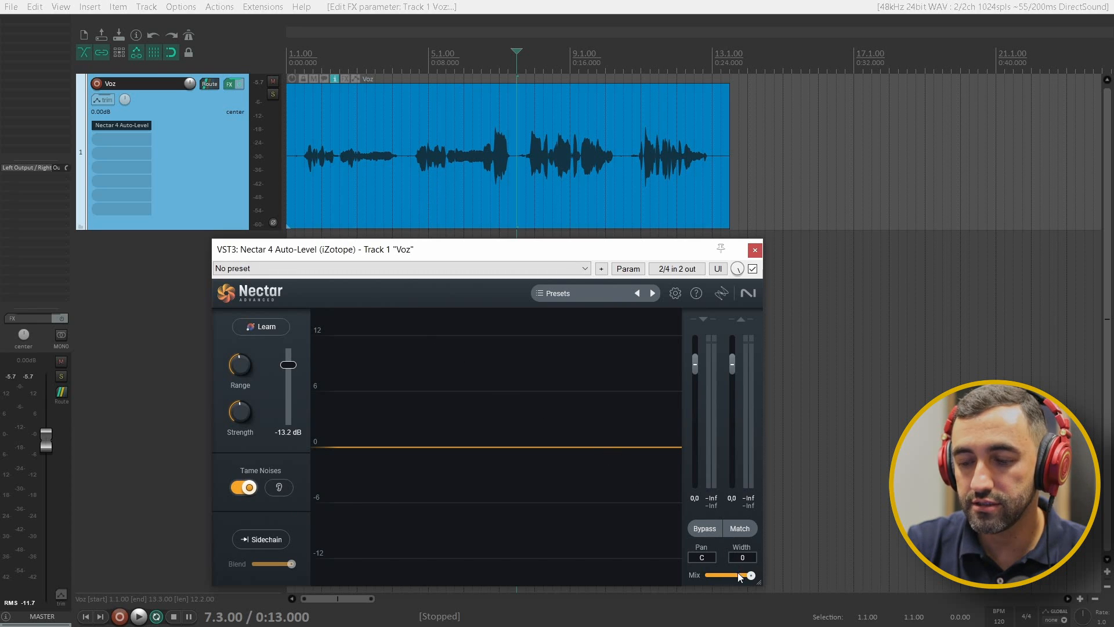
pyautogui.moveTo(752, 574)
pyautogui.mouseDown()
pyautogui.moveTo(722, 576)
pyautogui.moveTo(766, 576)
pyautogui.mouseUp()
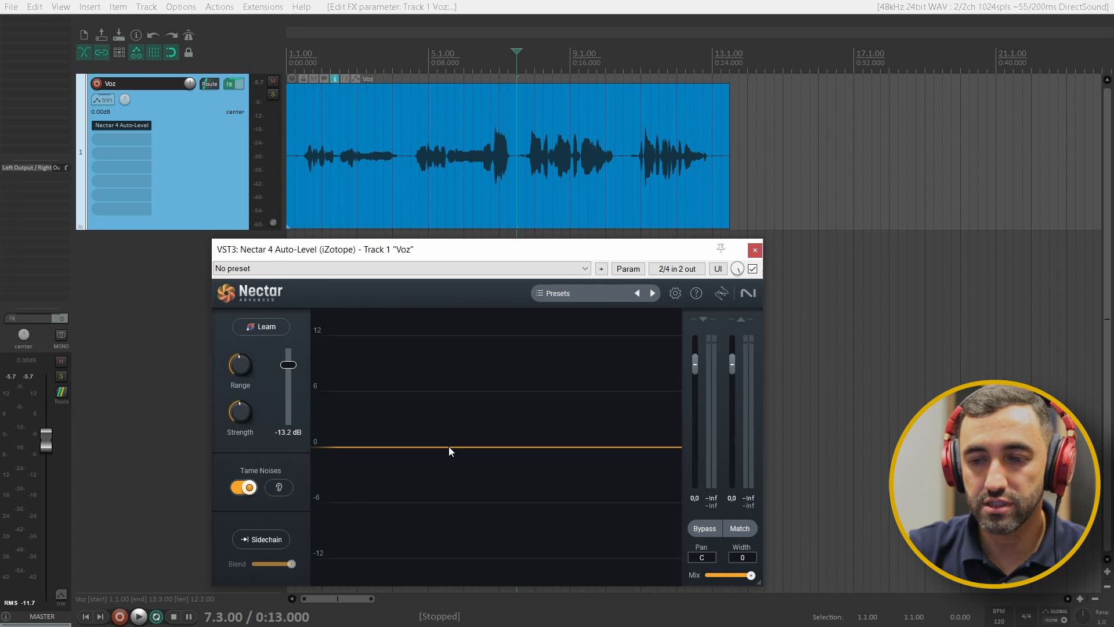
# Step: Fine-tune Strength near its midpoint and play the Voz track twice from the start to examine the levelling curve
pyautogui.click(233, 158)
pyautogui.press('Home')
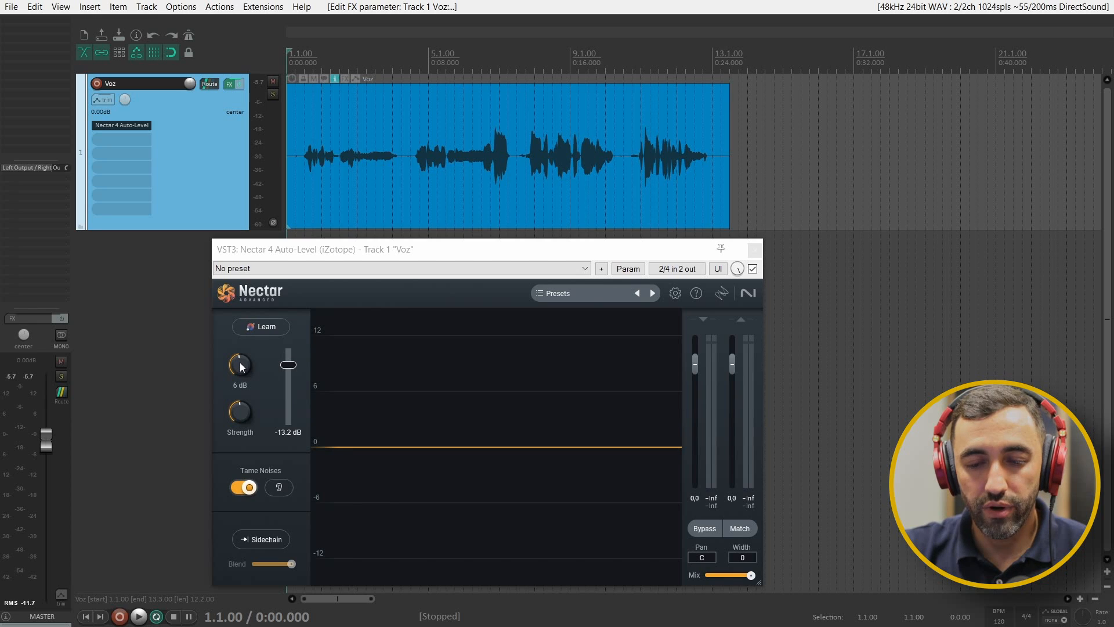
pyautogui.moveTo(243, 415)
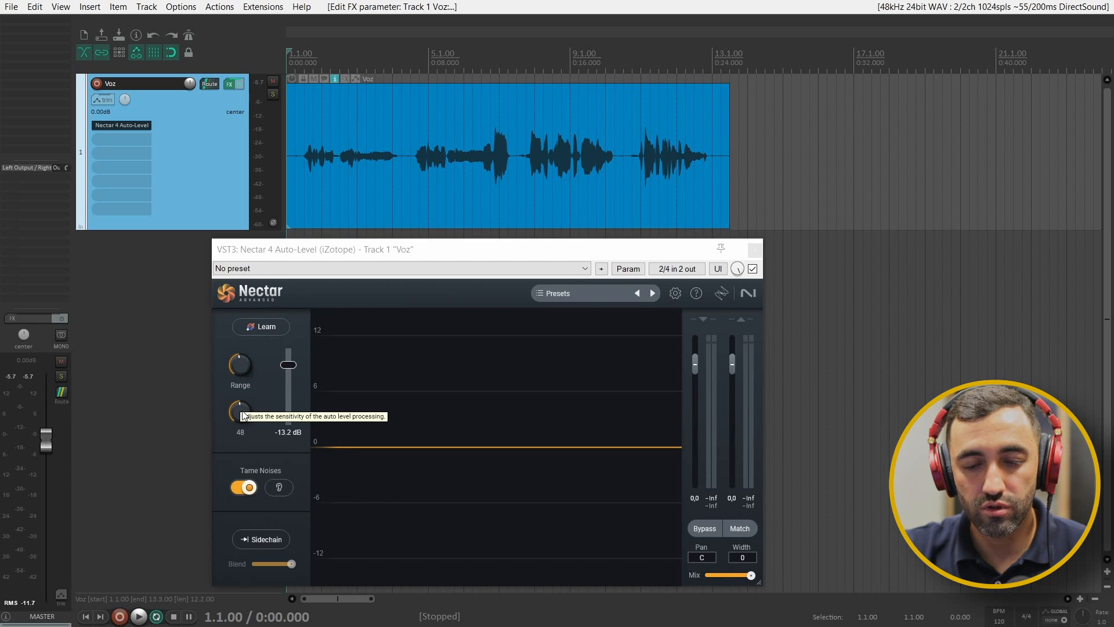
pyautogui.moveTo(243, 412); pyautogui.dragTo(240, 402)
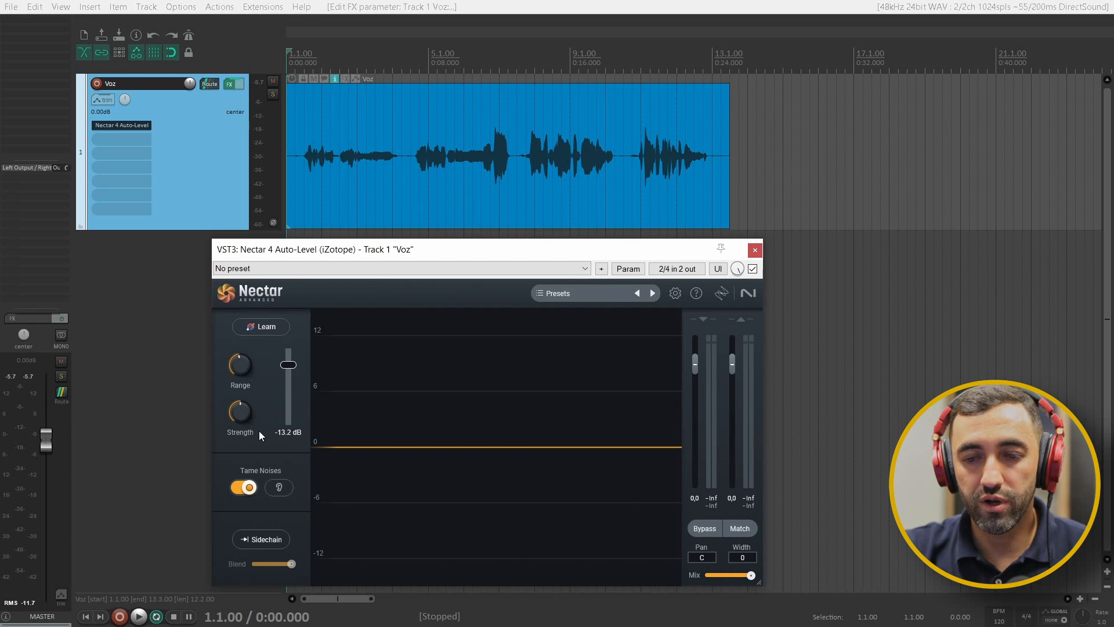
pyautogui.press('space')
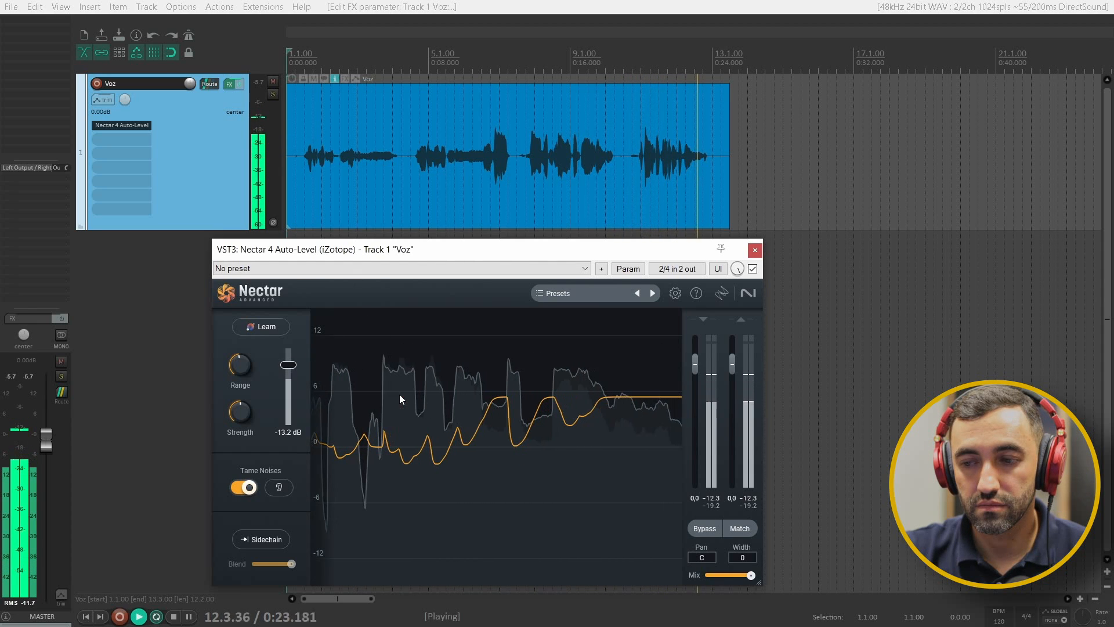
pyautogui.press('space')
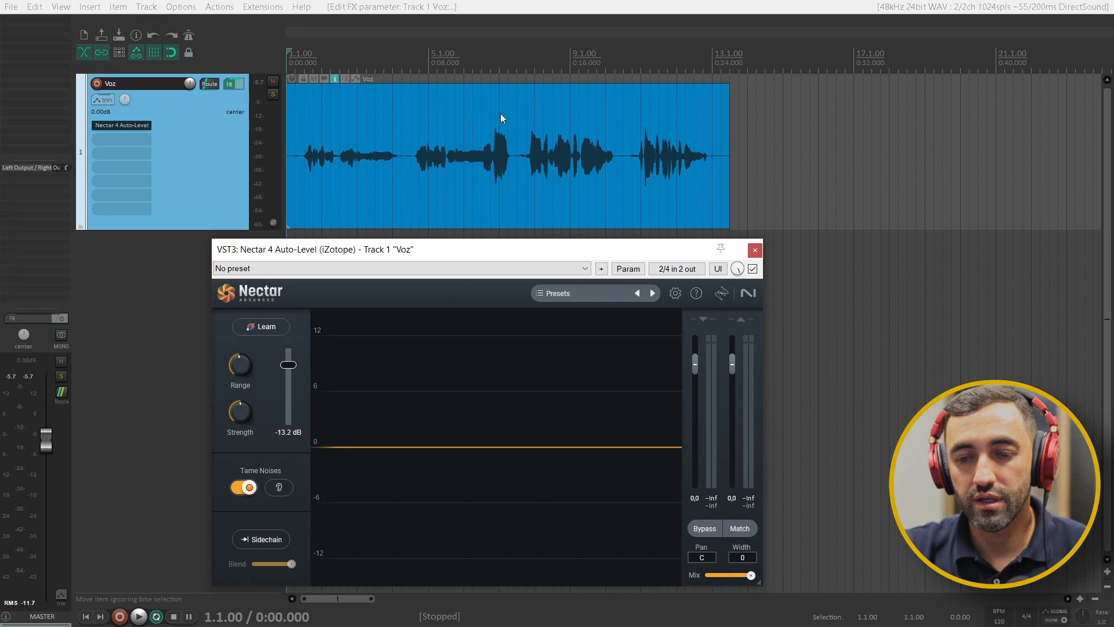
pyautogui.press('space')
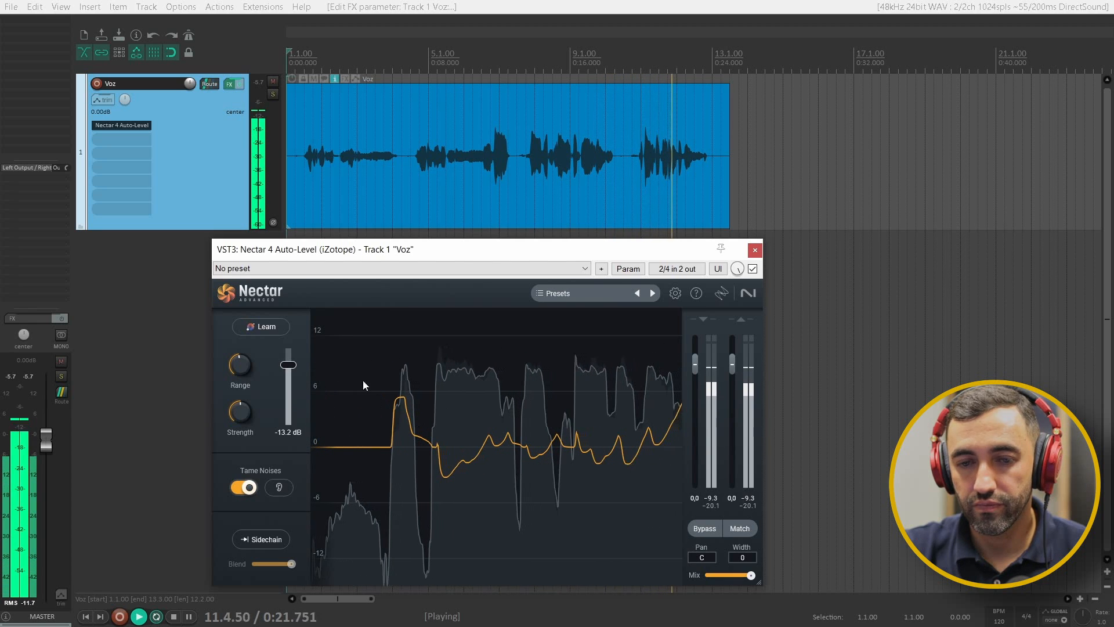
pyautogui.press('space')
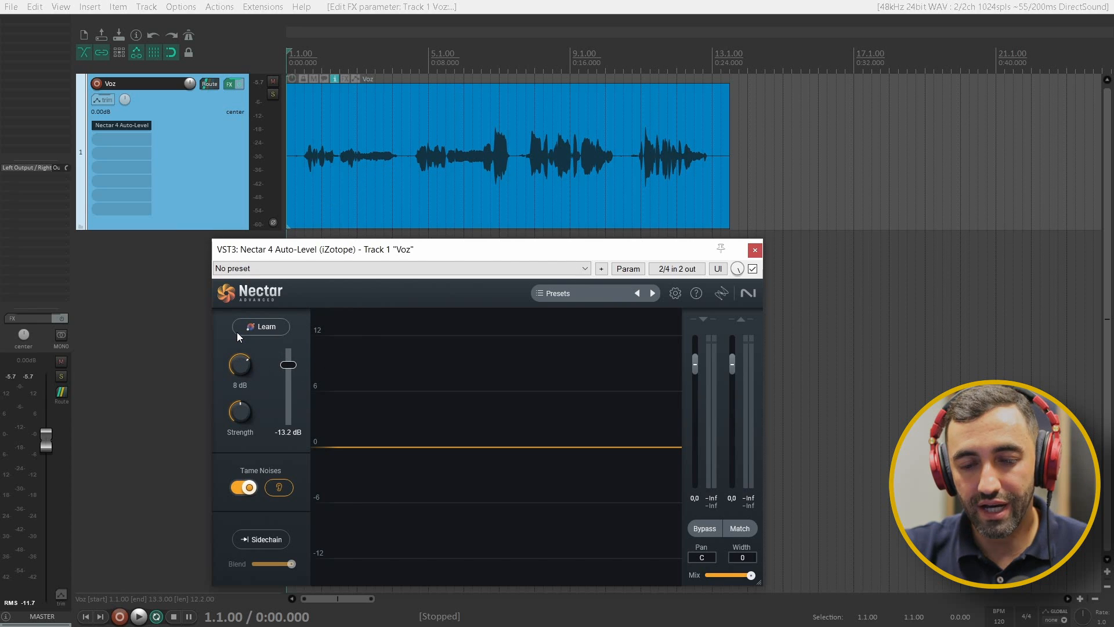
# Step: Raise Auto-Level's Range above 8 dB and increase Strength well past its midpoint
pyautogui.moveTo(237, 327); pyautogui.dragTo(236, 317)
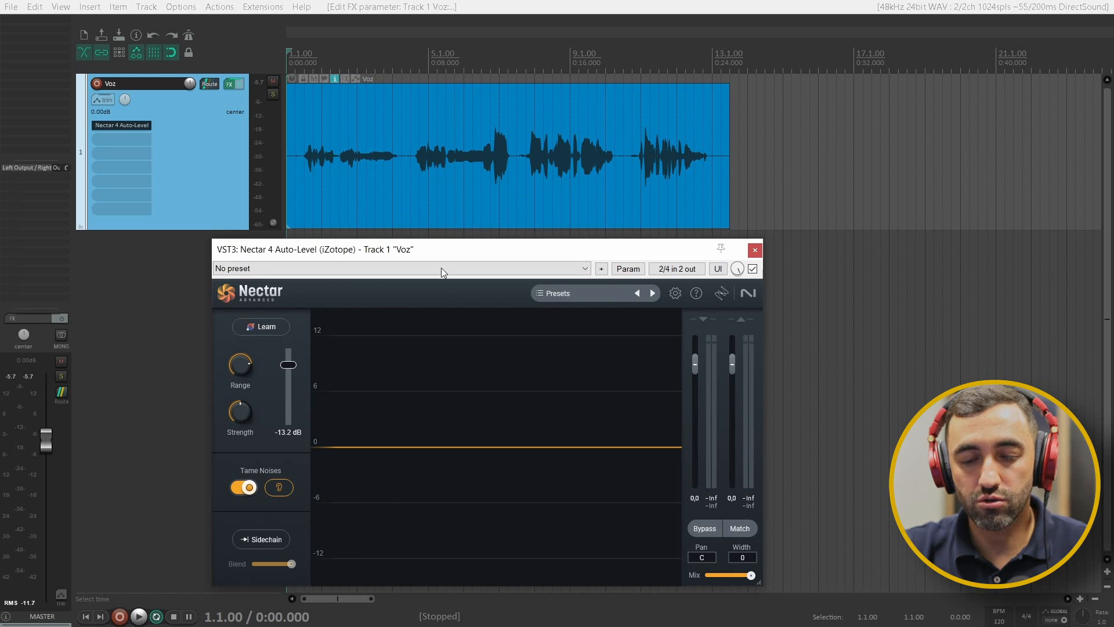
pyautogui.moveTo(243, 409); pyautogui.dragTo(242, 382)
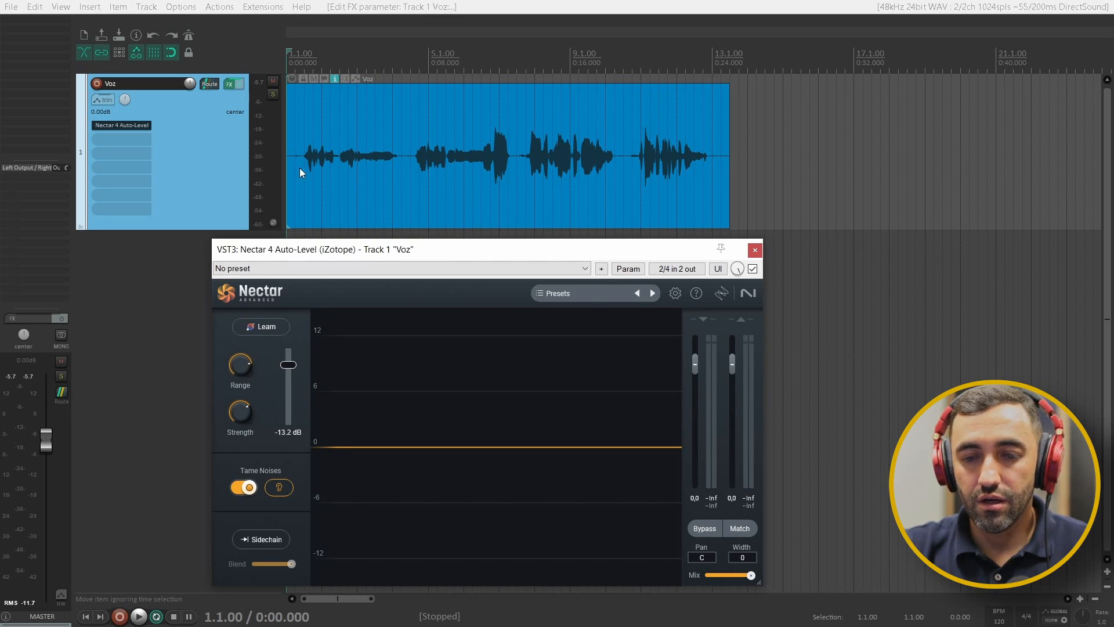
# Step: Render the Voz track to a mono stem track with the original muted, and move the plug-in window clear of both waveforms
pyautogui.scroll(-3, 210, 189)
pyautogui.scroll(-2, 210, 189)
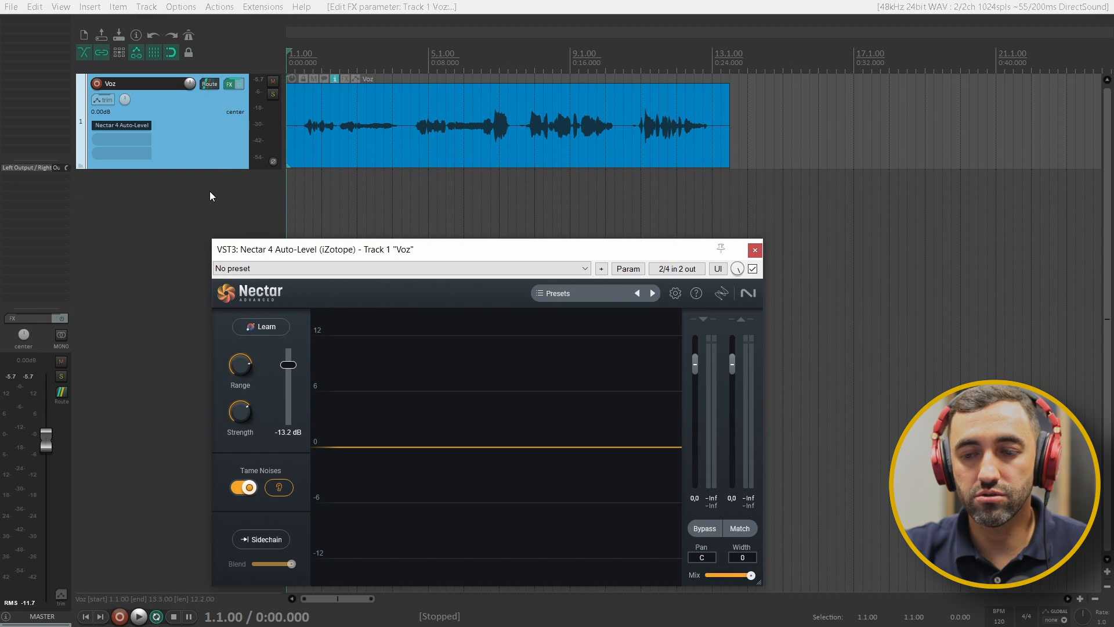
pyautogui.scroll(-1, 231, 220)
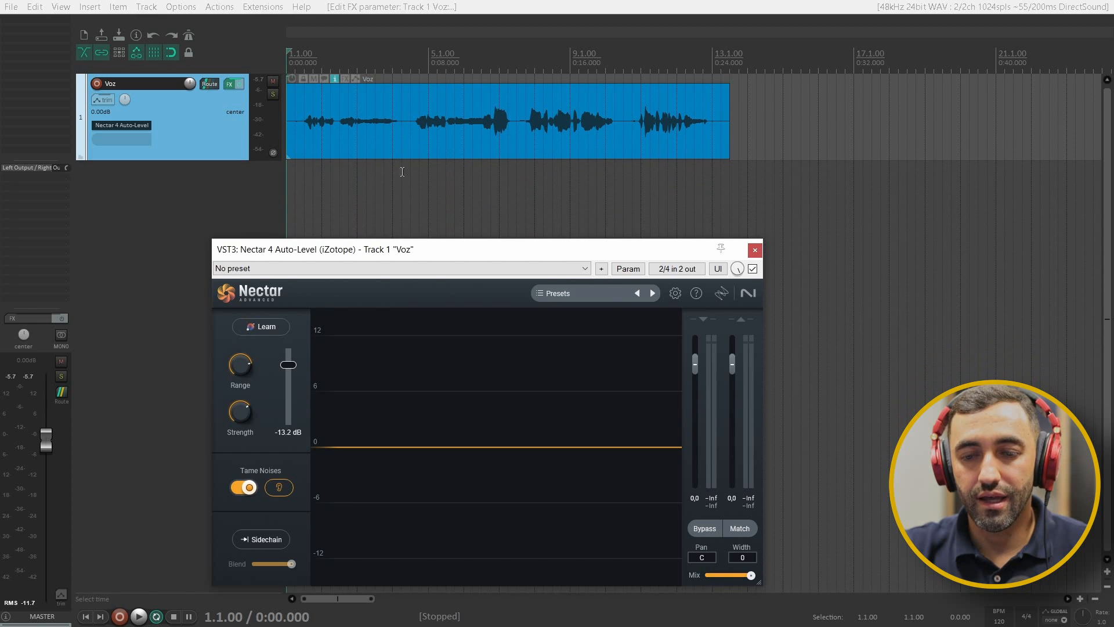
pyautogui.scroll(2, 231, 225)
pyautogui.doubleClick(214, 126)
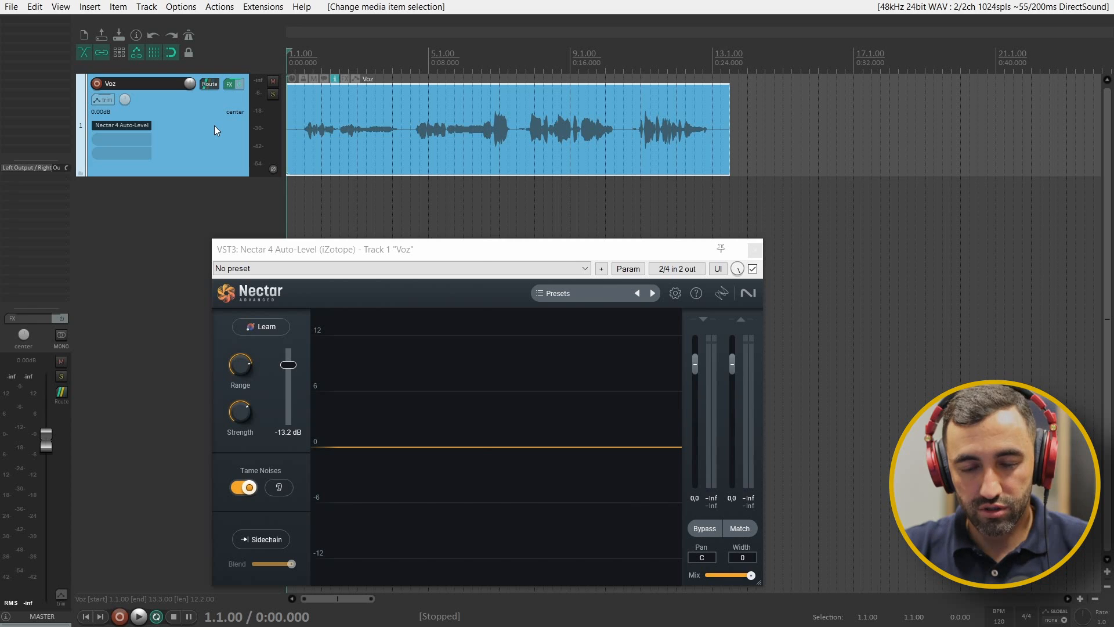
pyautogui.rightClick(214, 125)
pyautogui.moveTo(437, 269)
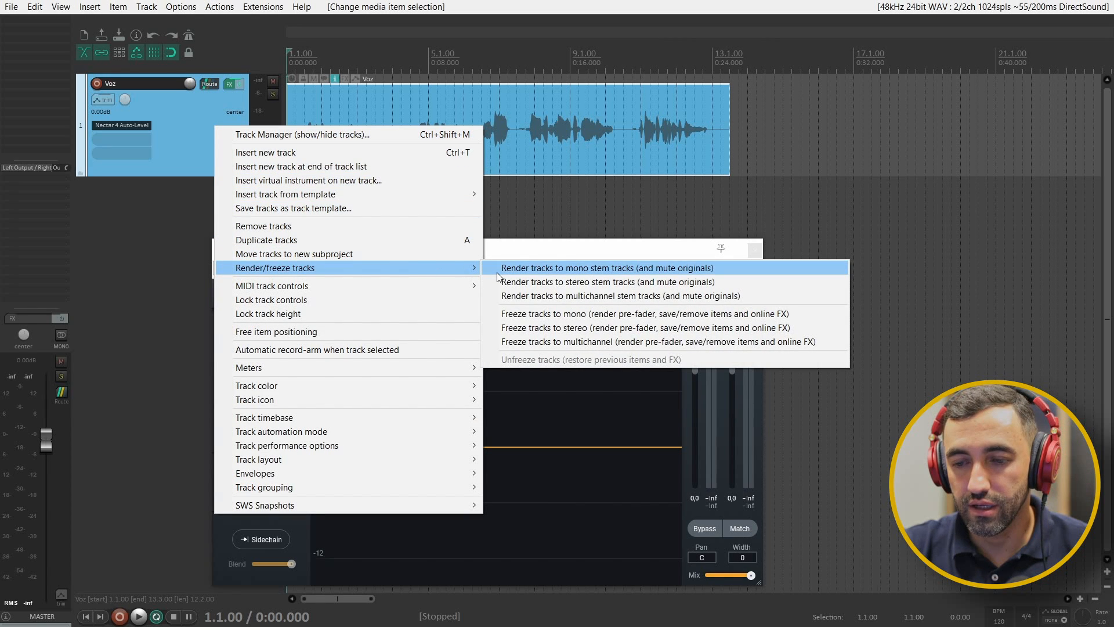
pyautogui.click(530, 271)
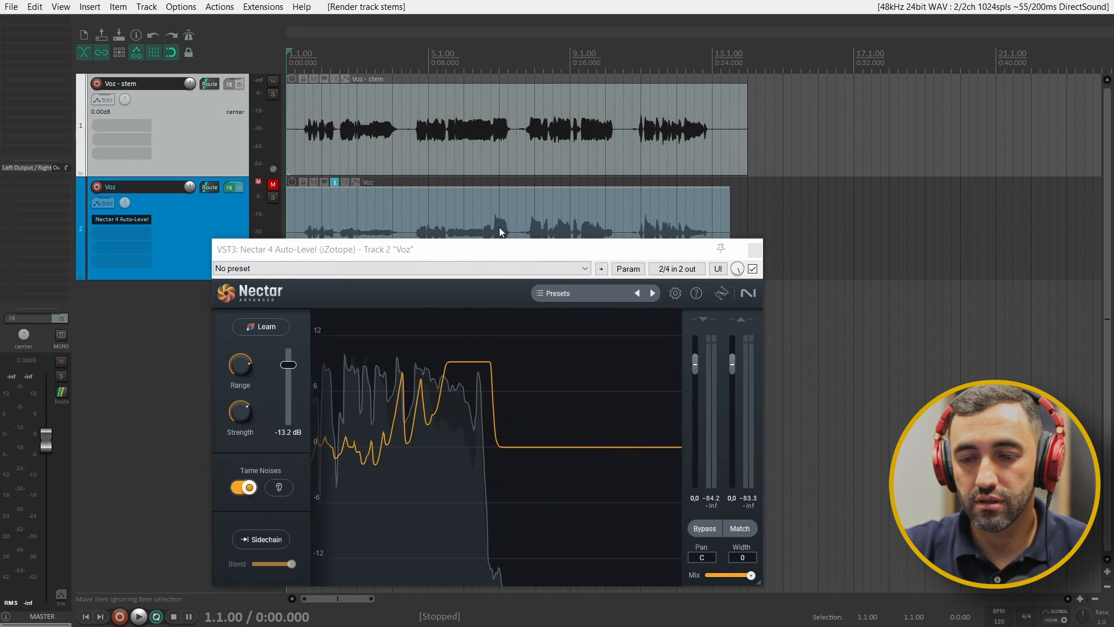
pyautogui.moveTo(498, 247); pyautogui.dragTo(499, 304)
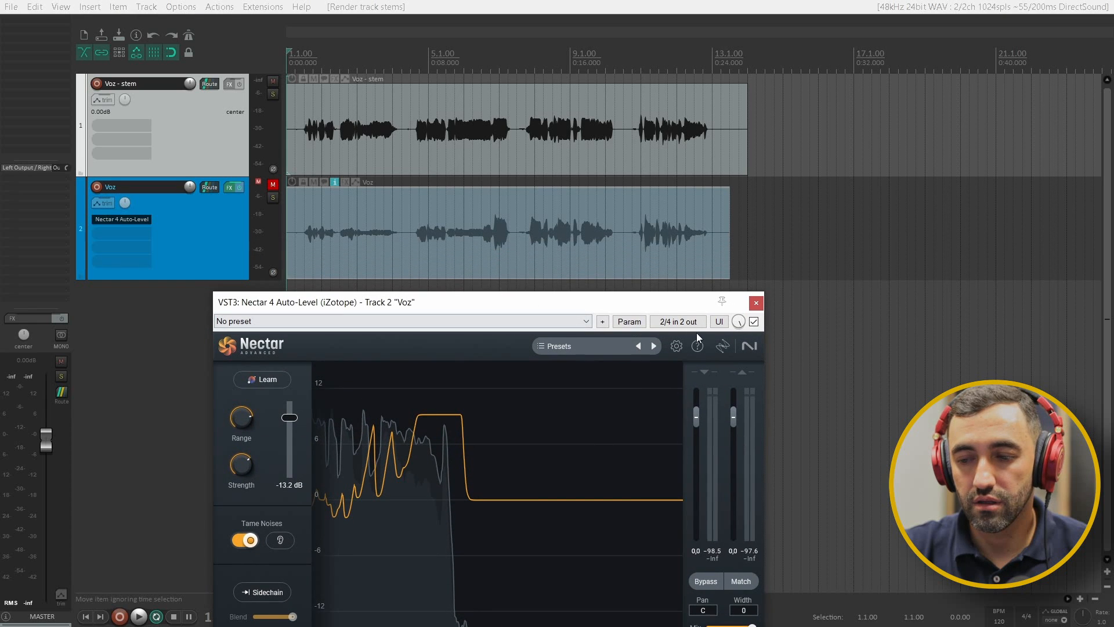
# Step: Close the Auto-Level plug-in window and unmute the original Voz track
pyautogui.click(756, 303)
pyautogui.scroll(2, 228, 388)
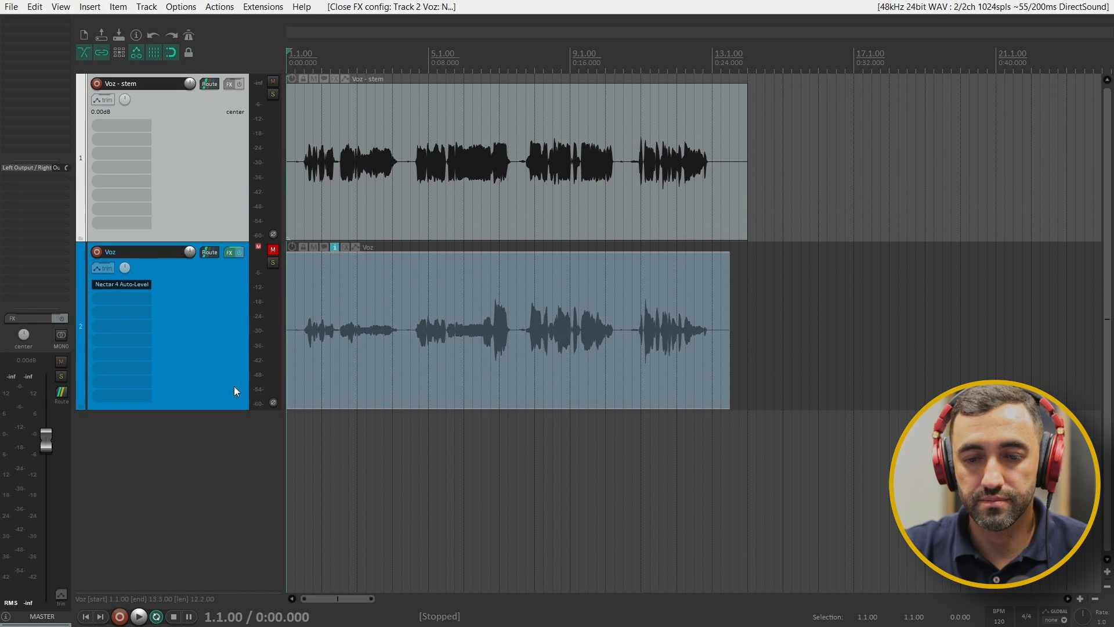
pyautogui.click(272, 250)
# Step: Colour the Voz - stem track light red (255, 128, 128) to distinguish it from the original
pyautogui.press('c')
pyautogui.click(524, 177)
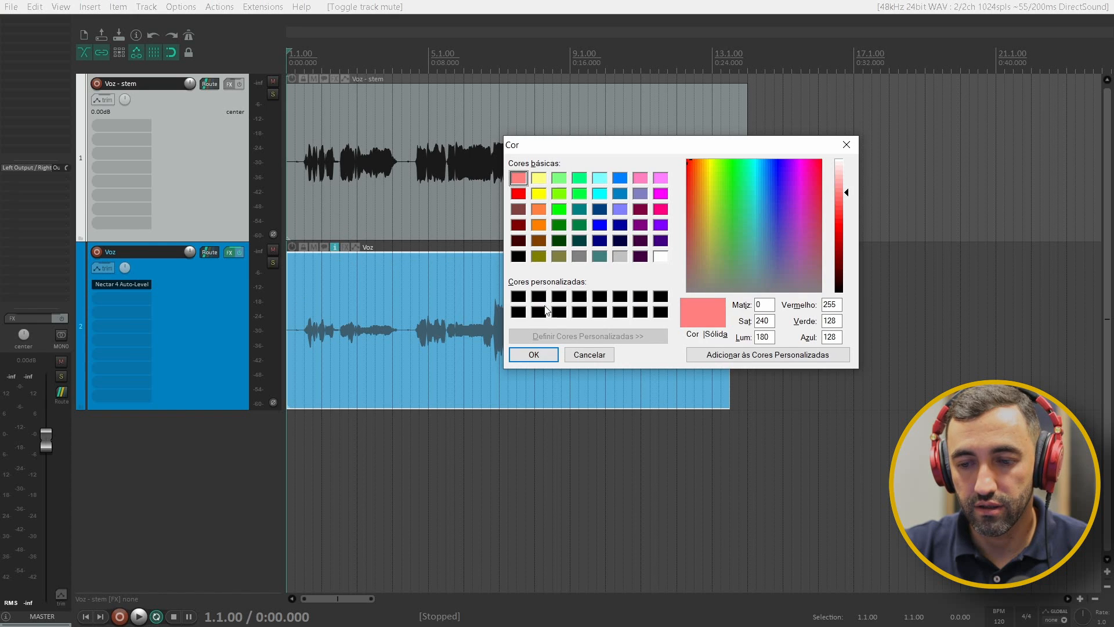
pyautogui.click(534, 355)
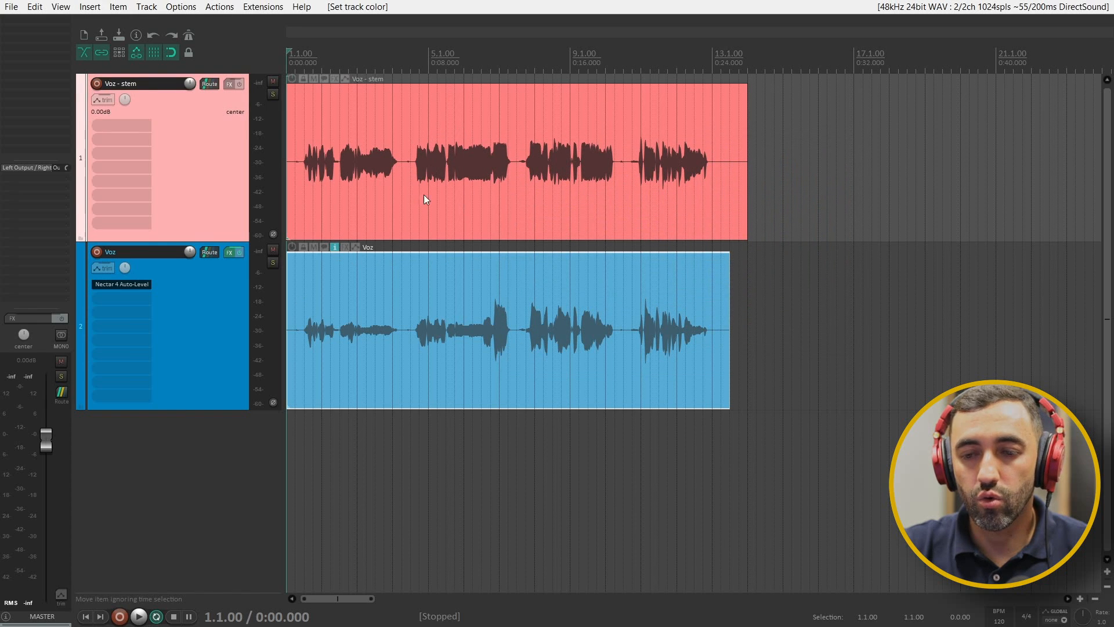
# Step: Bypass the effects on the original Voz track and leave that track selected
pyautogui.click(207, 333)
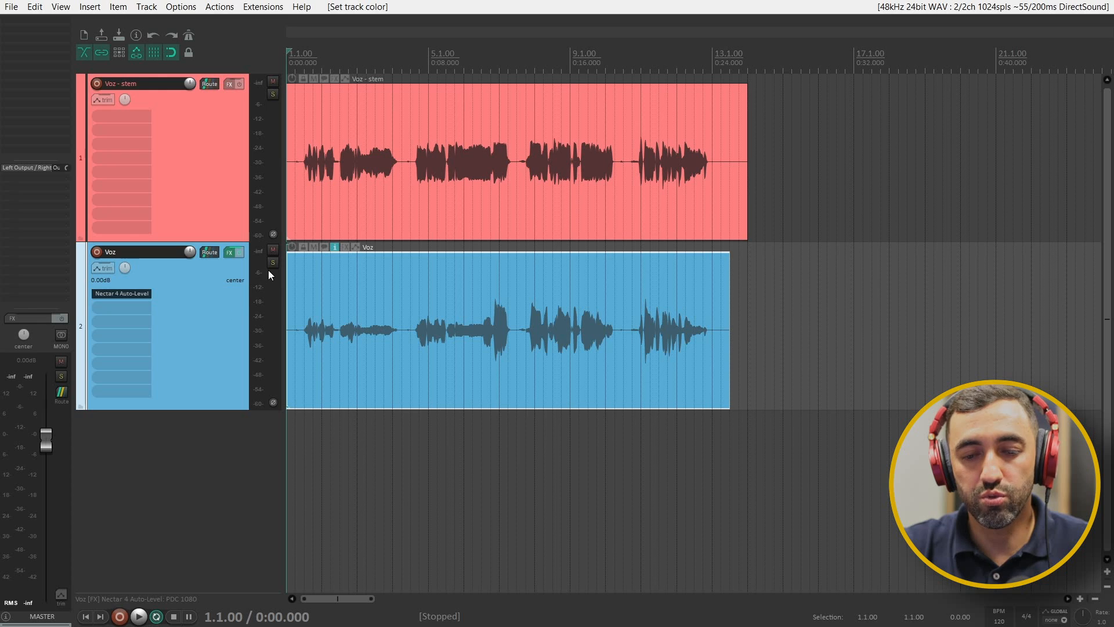
pyautogui.click(238, 253)
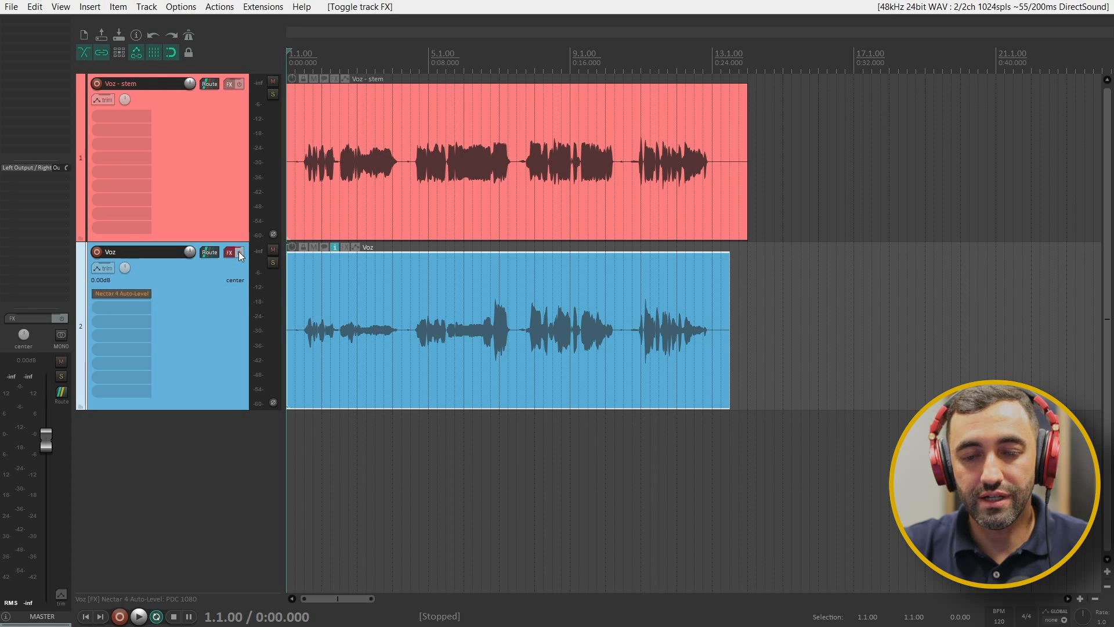
pyautogui.click(208, 142)
pyautogui.click(223, 294)
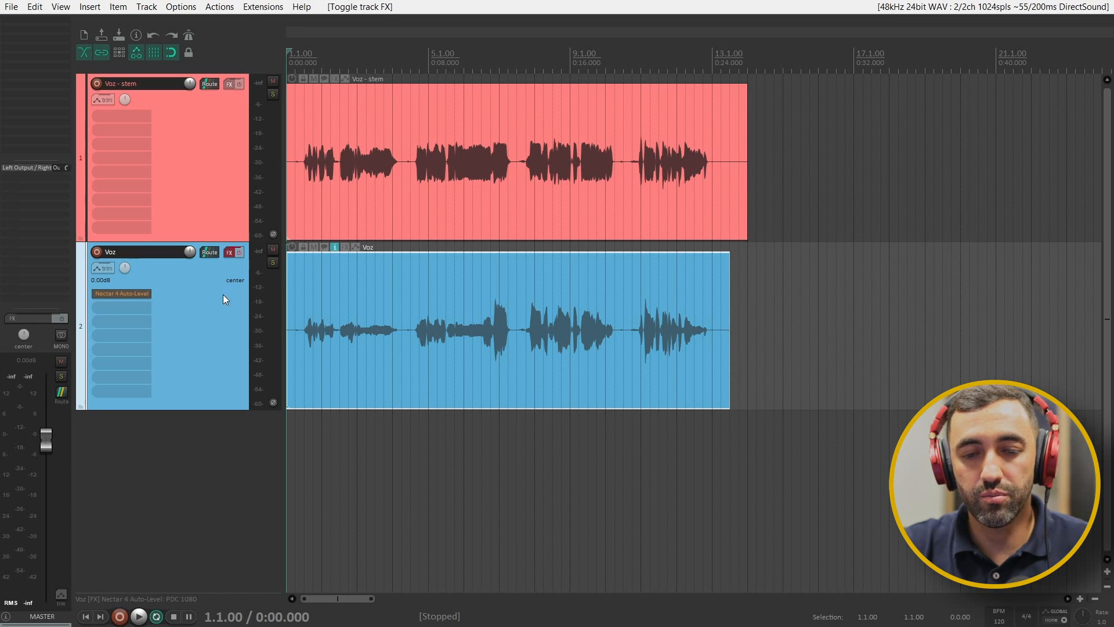
# Step: Play the vocal from the start, alternating exclusive solo between Voz and Voz - stem to compare their levels, and stop playback
pyautogui.keyDown('ctrl'); pyautogui.keyDown('alt'); pyautogui.click(273, 262); pyautogui.keyUp('alt'); pyautogui.keyUp('ctrl')
pyautogui.press('space')
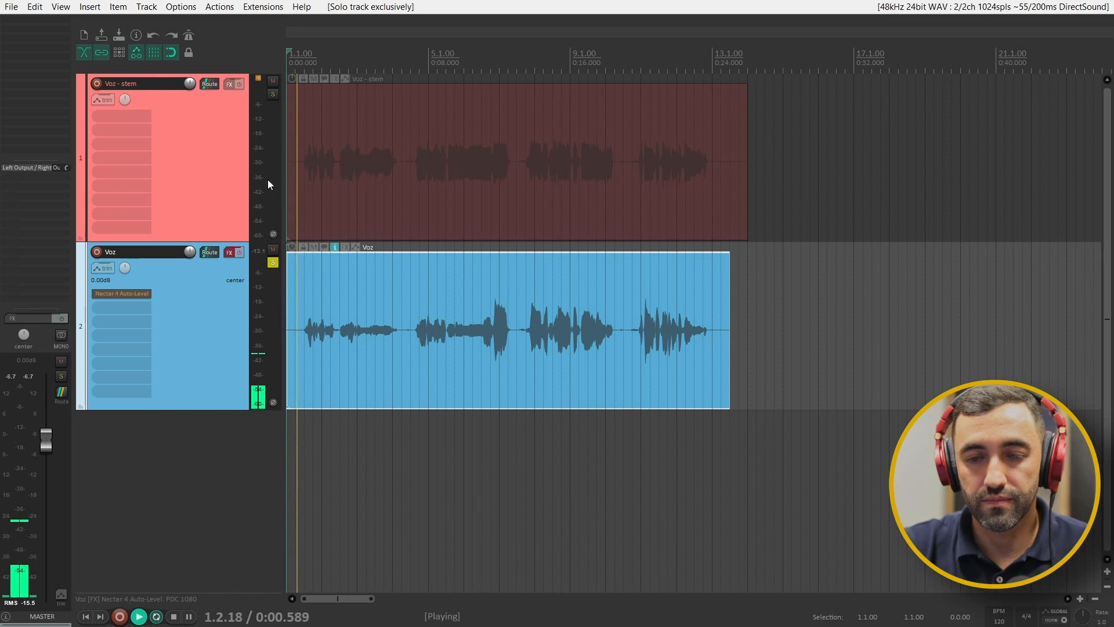
pyautogui.keyDown('ctrl'); pyautogui.keyDown('alt'); pyautogui.click(274, 93); pyautogui.keyUp('alt'); pyautogui.keyUp('ctrl')
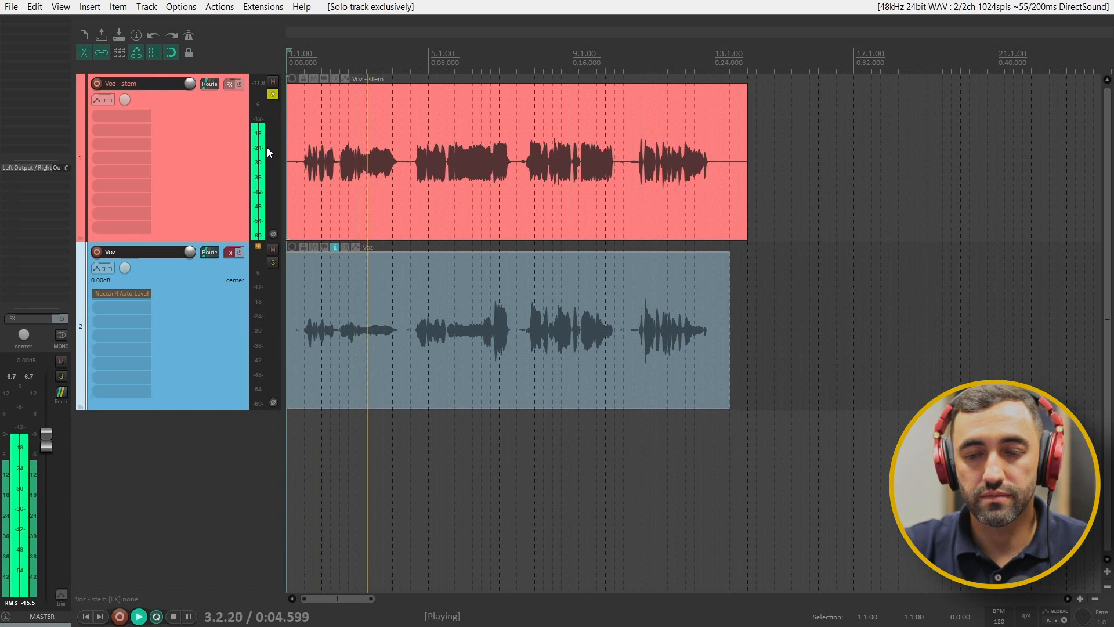
pyautogui.keyDown('ctrl'); pyautogui.keyDown('alt'); pyautogui.click(273, 262); pyautogui.keyUp('alt'); pyautogui.keyUp('ctrl')
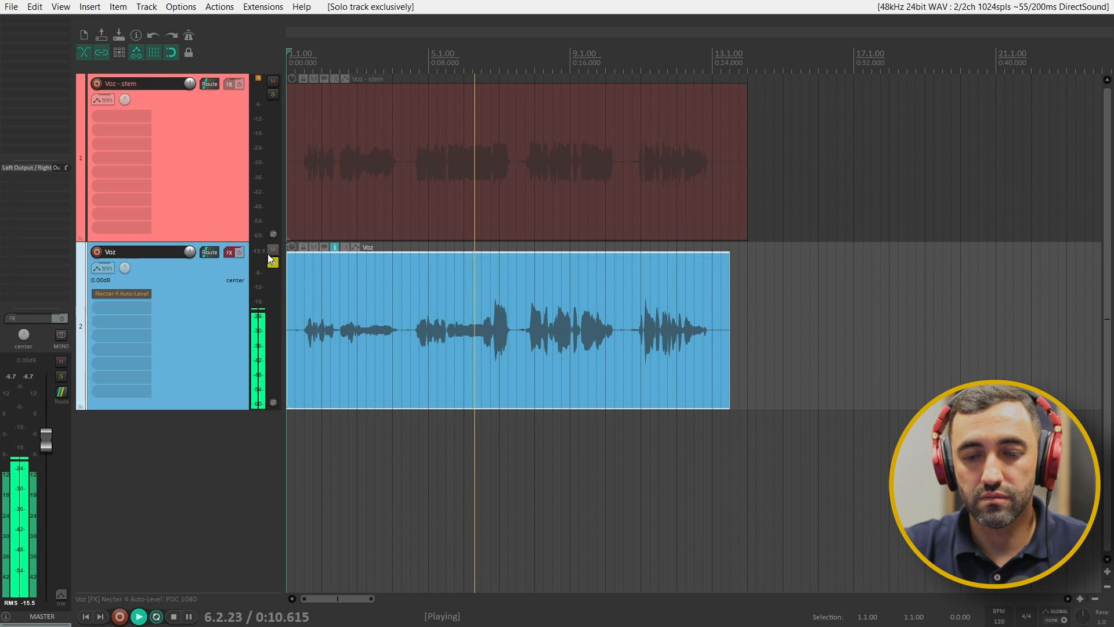
pyautogui.keyDown('ctrl'); pyautogui.keyDown('alt'); pyautogui.click(275, 93); pyautogui.keyUp('alt'); pyautogui.keyUp('ctrl')
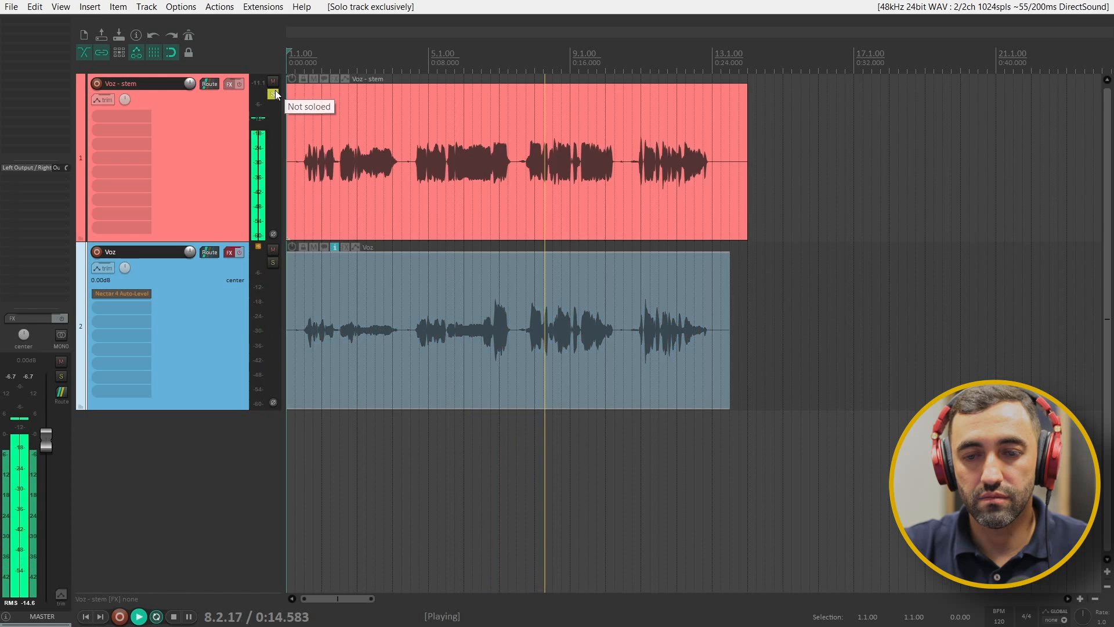
pyautogui.click(273, 263)
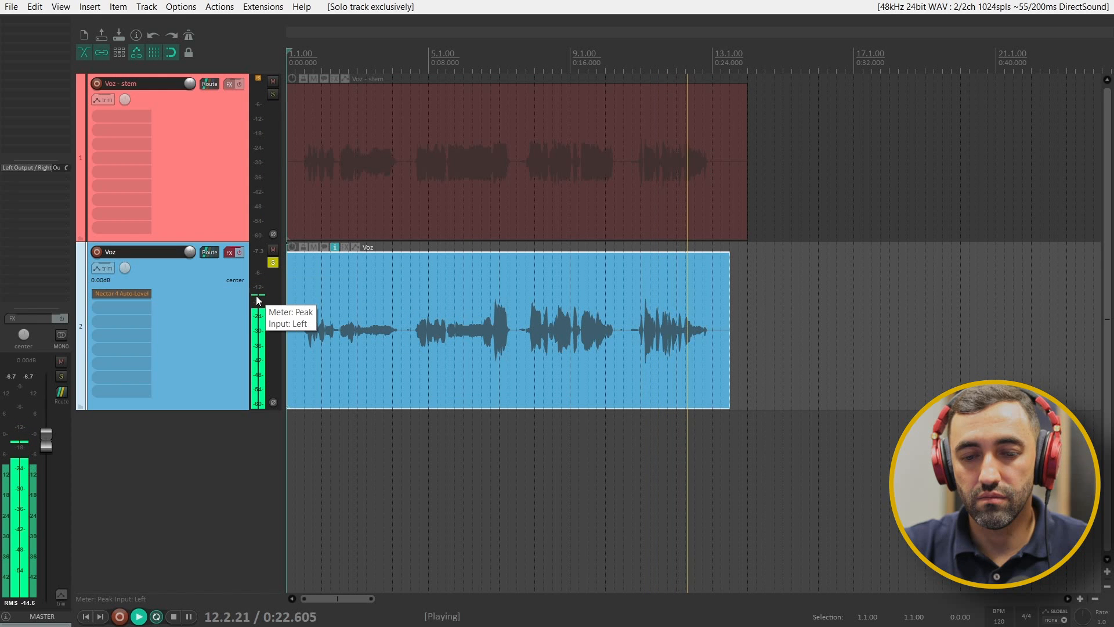
pyautogui.press('space')
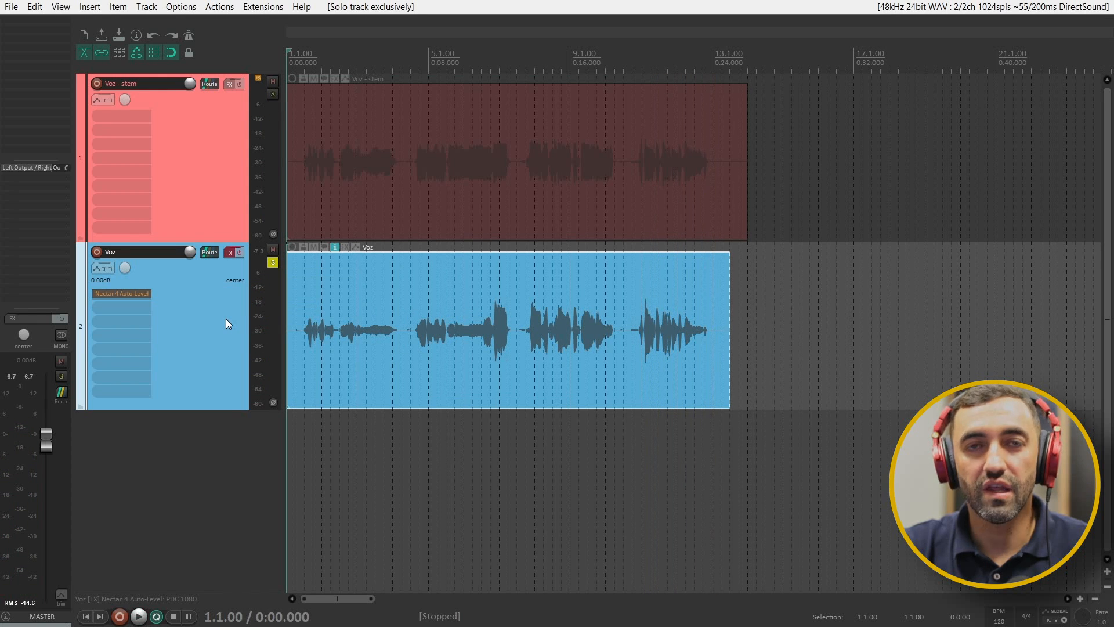